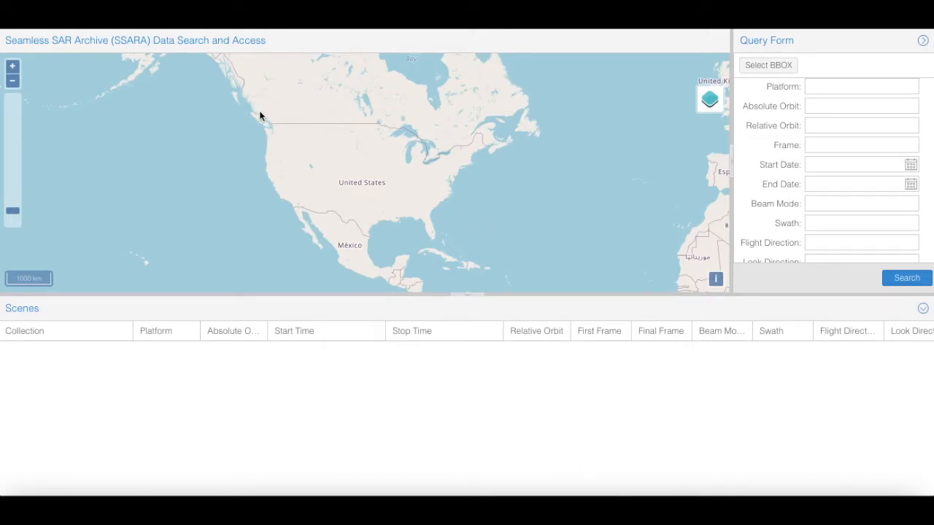
Draw a bounding box around Salt Lake City and the Great Salt Lake, and search the SAR archive within it.
left_click(14, 67)
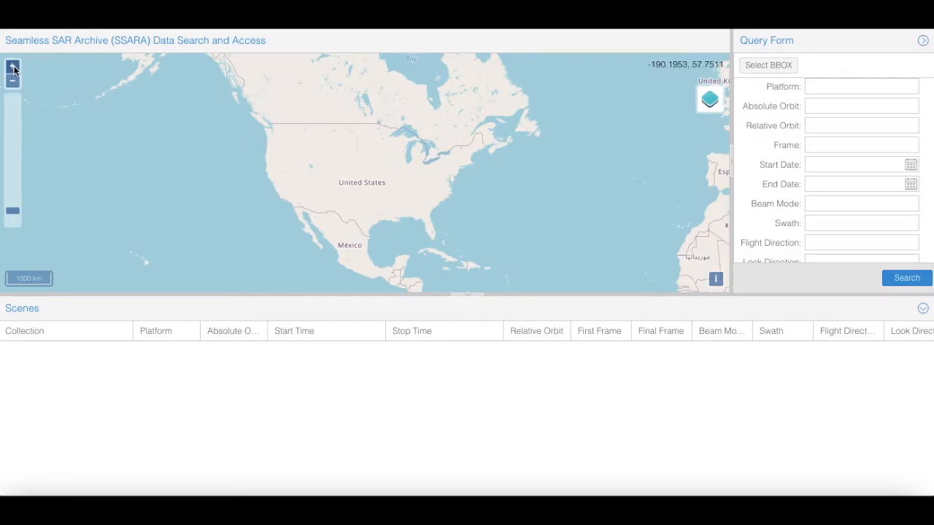
left_click(14, 68)
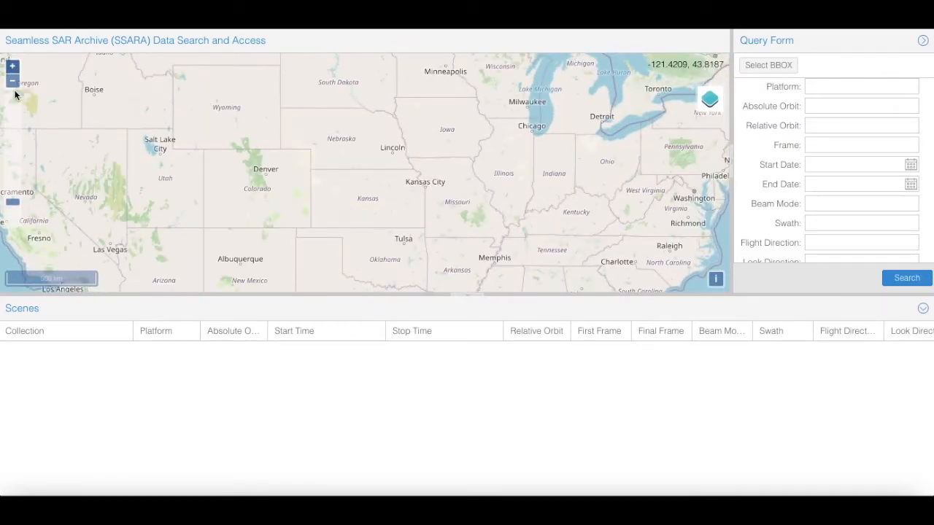
left_click(13, 82)
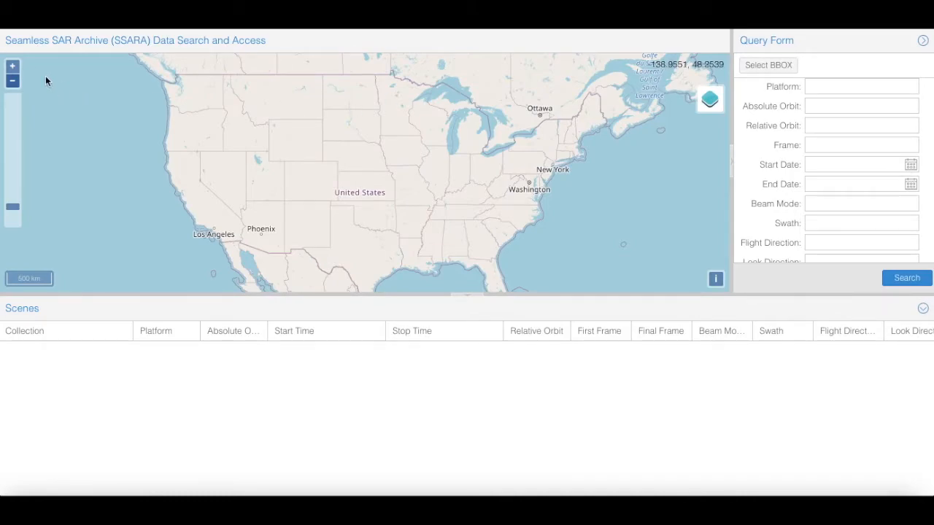
left_click(14, 70)
left_click_drag(104, 131, 333, 155)
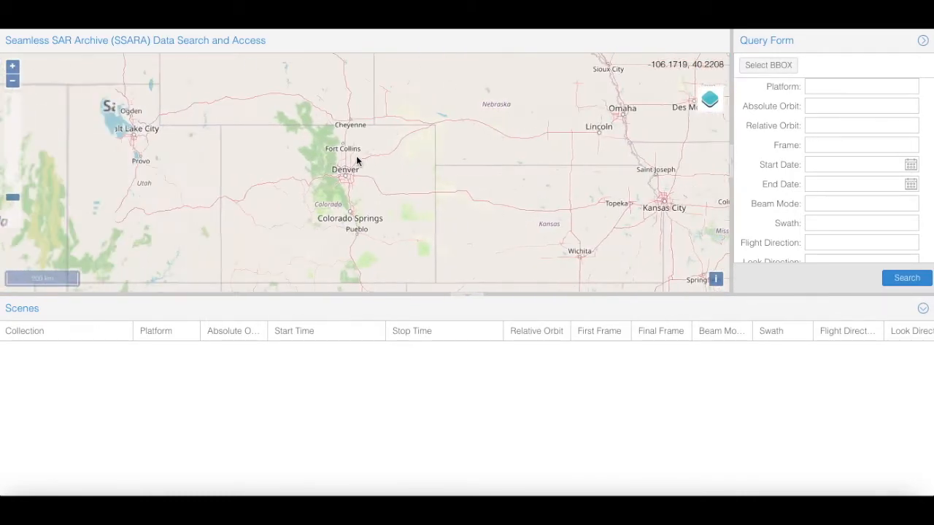
left_click_drag(199, 163, 338, 184)
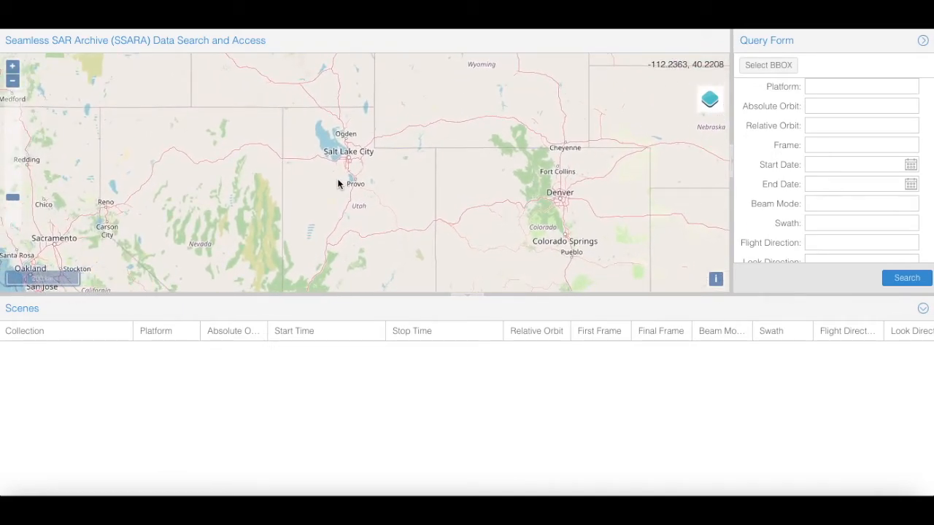
left_click(769, 66)
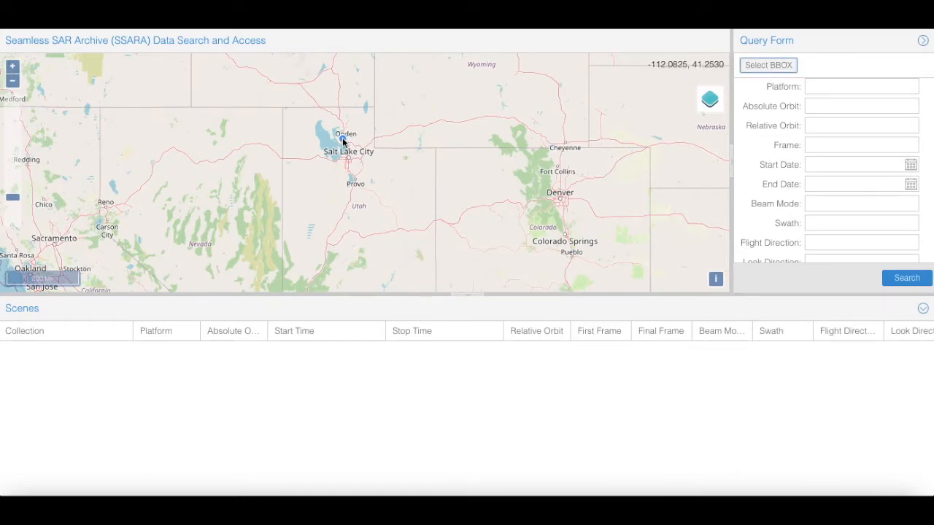
left_click_drag(310, 122, 363, 181)
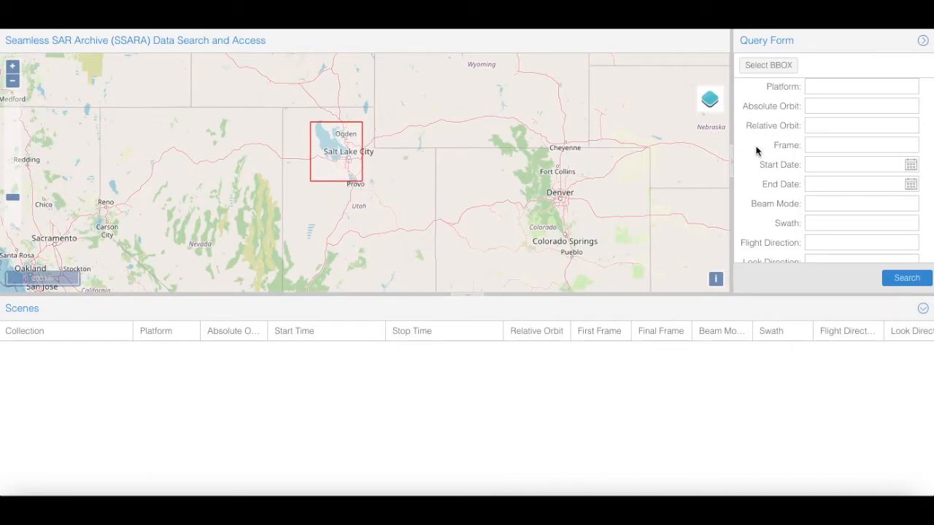
left_click(915, 278)
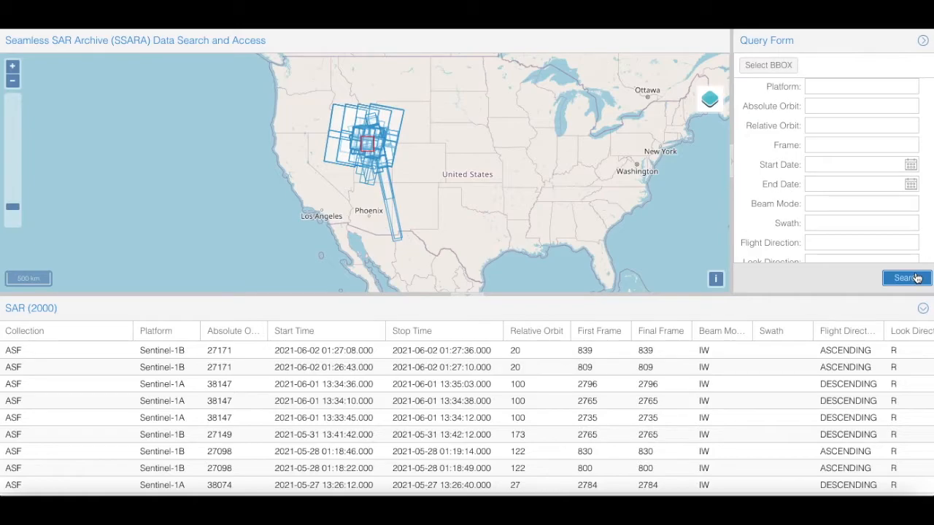
Limit the query to start date 2011-01-01 and end date 2011-12-31, and rerun the search.
left_click(853, 166)
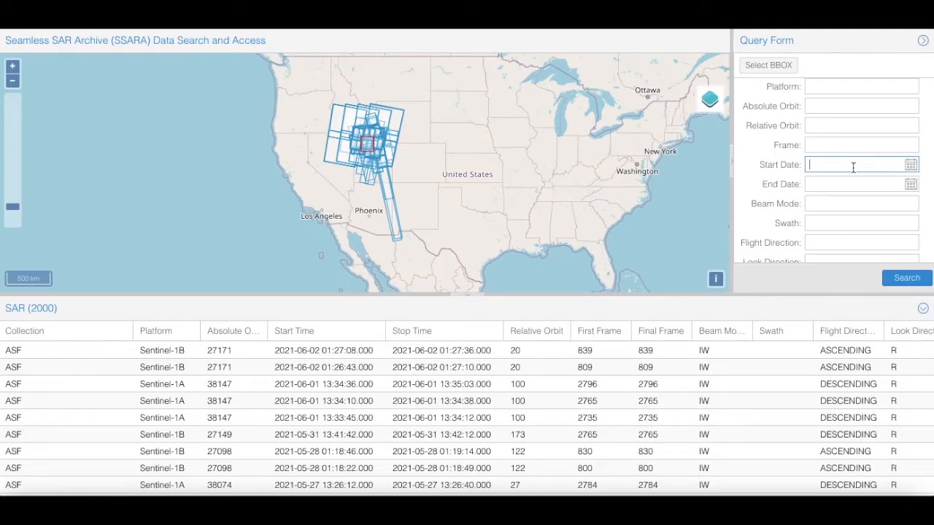
type("2011-01-01")
left_click(836, 183)
type("2011-12-31")
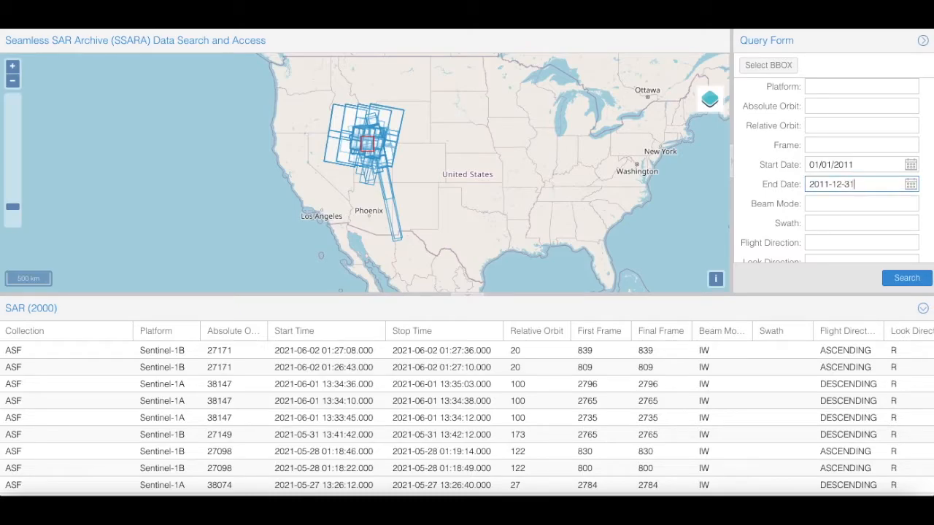
left_click(908, 283)
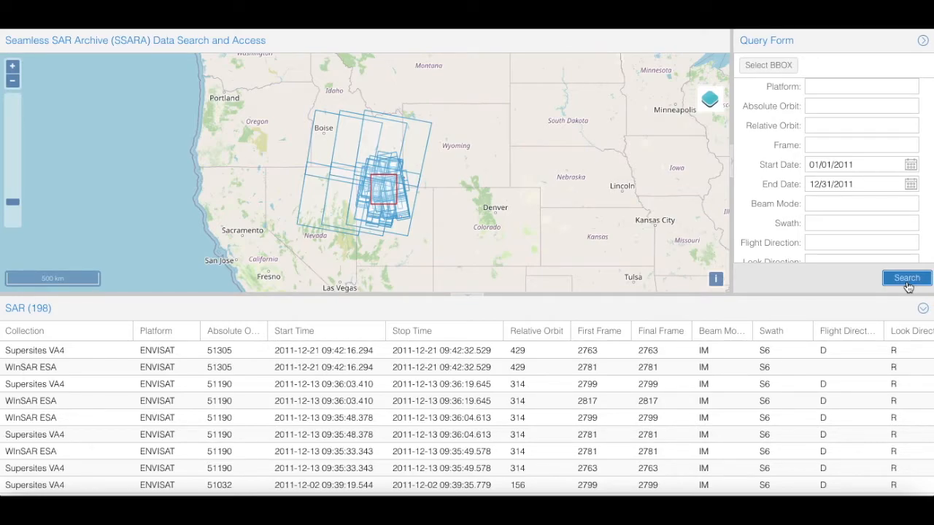
Restrict the query to the Envisat platform and run the search again.
left_click(812, 86)
type("Envisat")
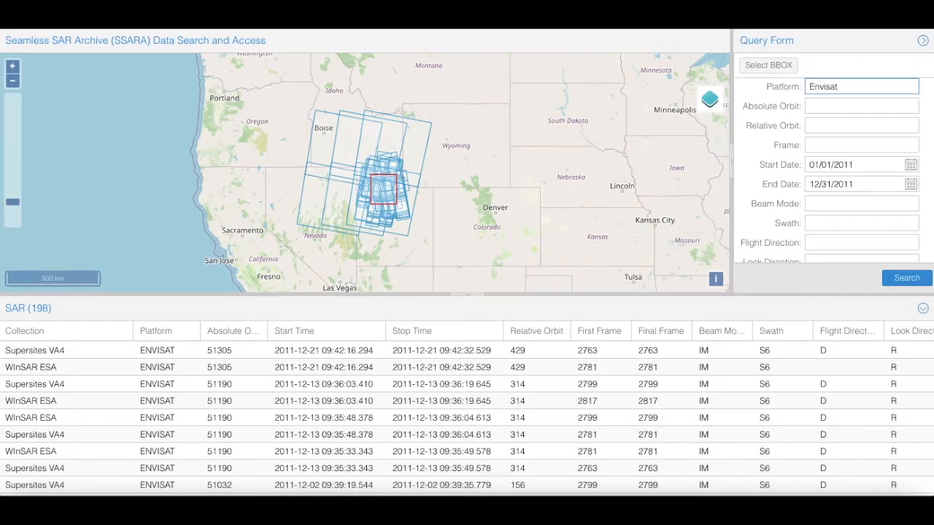
left_click(896, 284)
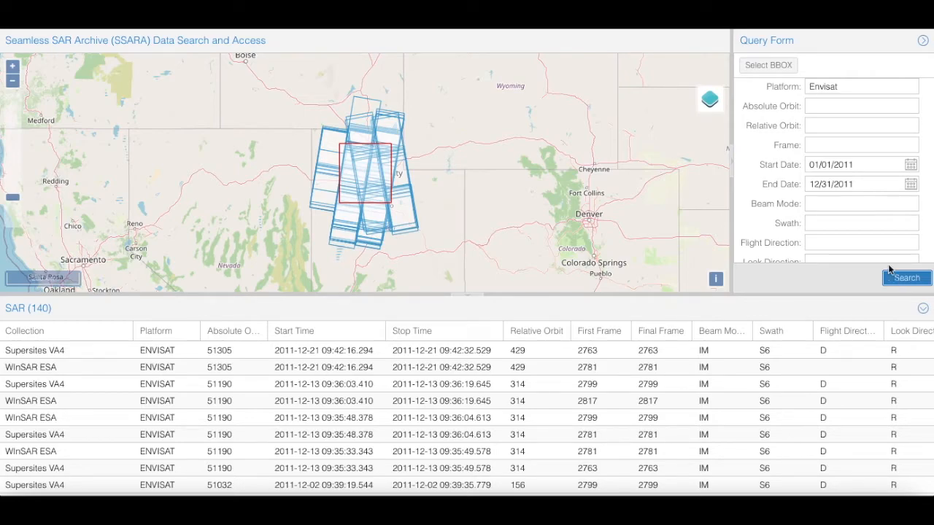
Filter the scenes by flight direction A and resubmit the query.
scroll(847, 175, "down", 3)
left_click(846, 175)
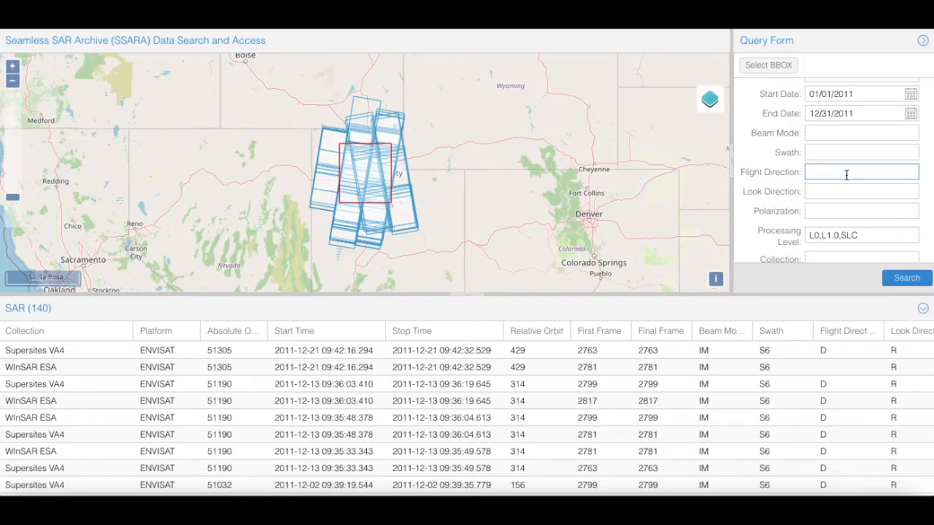
type("A")
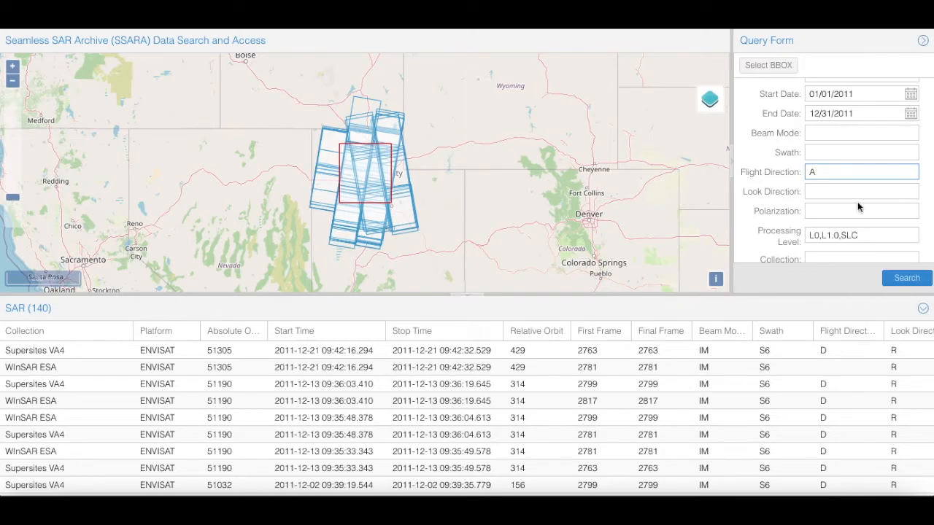
left_click(902, 281)
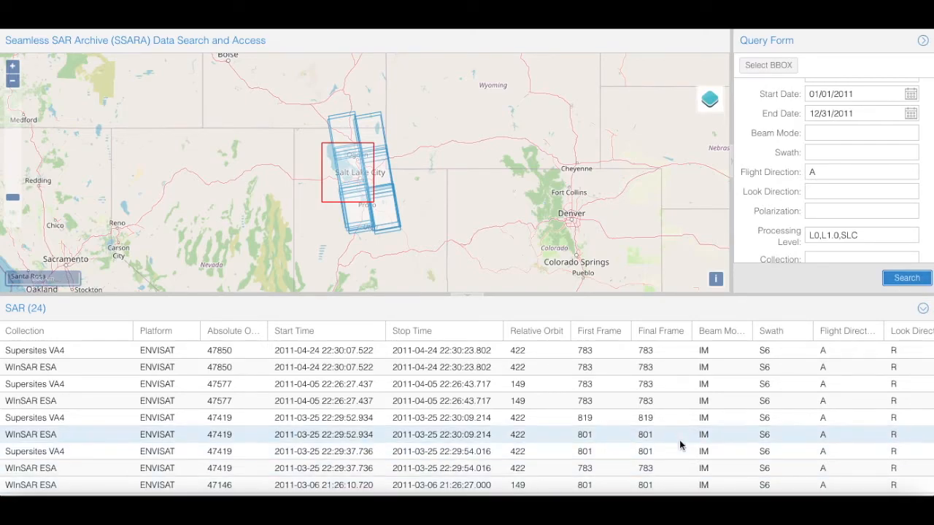
Review the listed scenes, set the relative orbit to 422 and repeat the search.
scroll(680, 444, "down", 1)
scroll(680, 445, "up", 1)
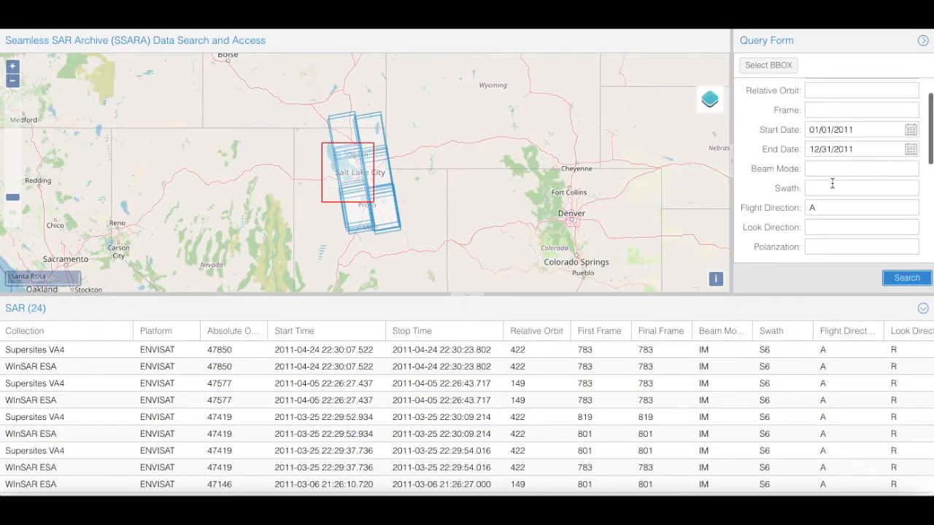
scroll(832, 184, "up", 2)
left_click(818, 126)
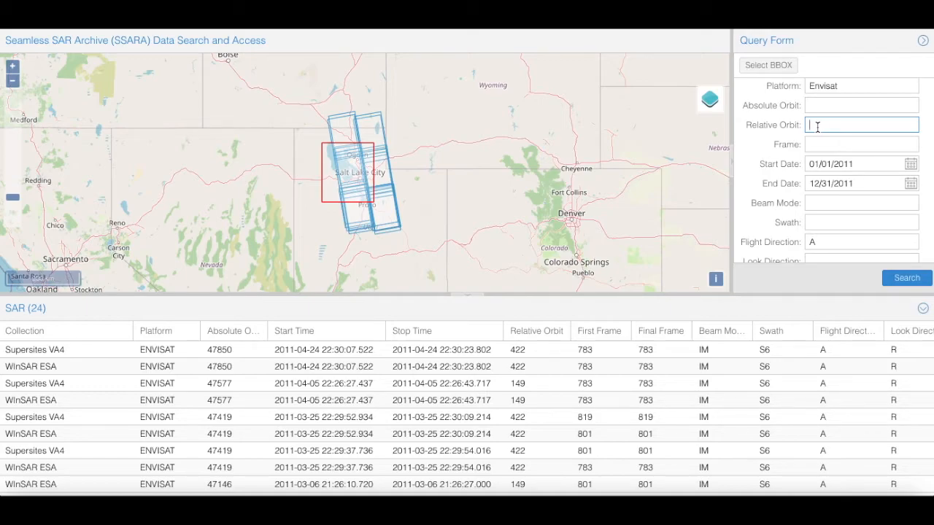
type("422")
left_click(905, 280)
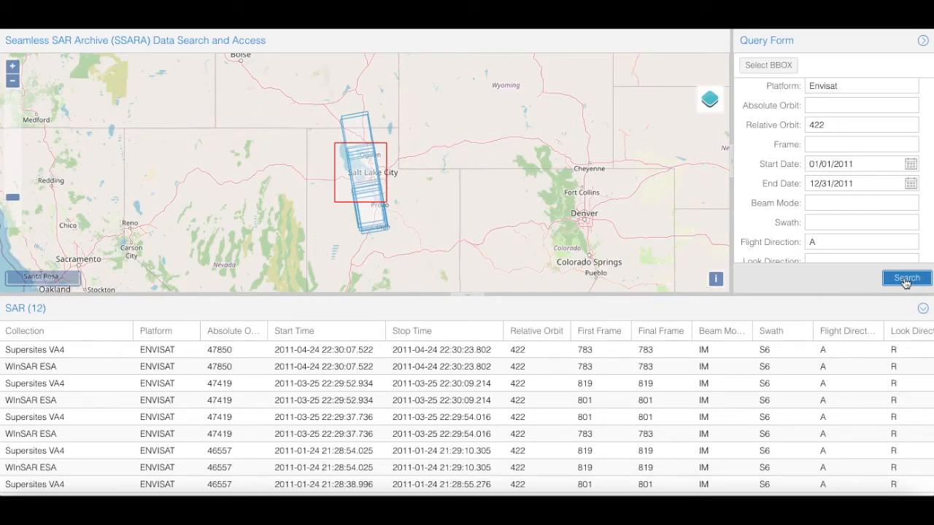
Narrow the query to frame 783, search again and inspect the scene footprints near Salt Lake City.
left_click(821, 142)
type("783")
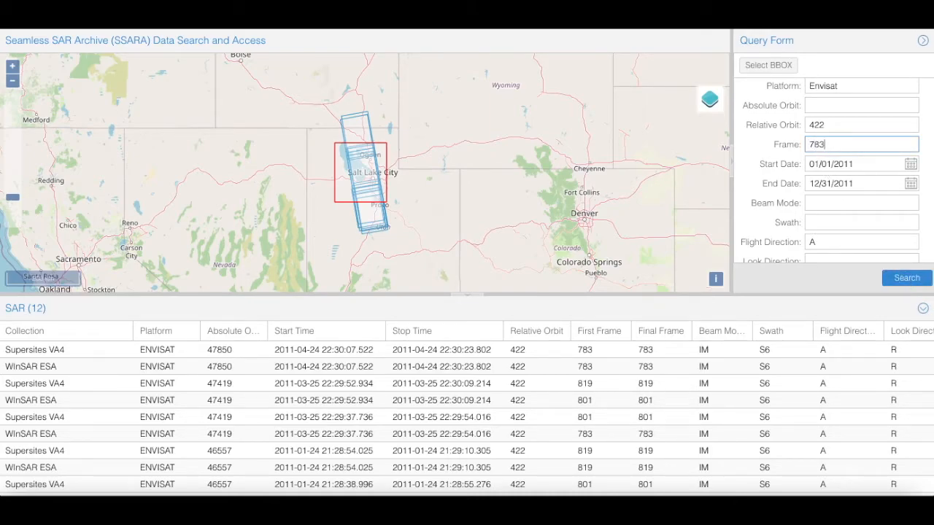
left_click(905, 281)
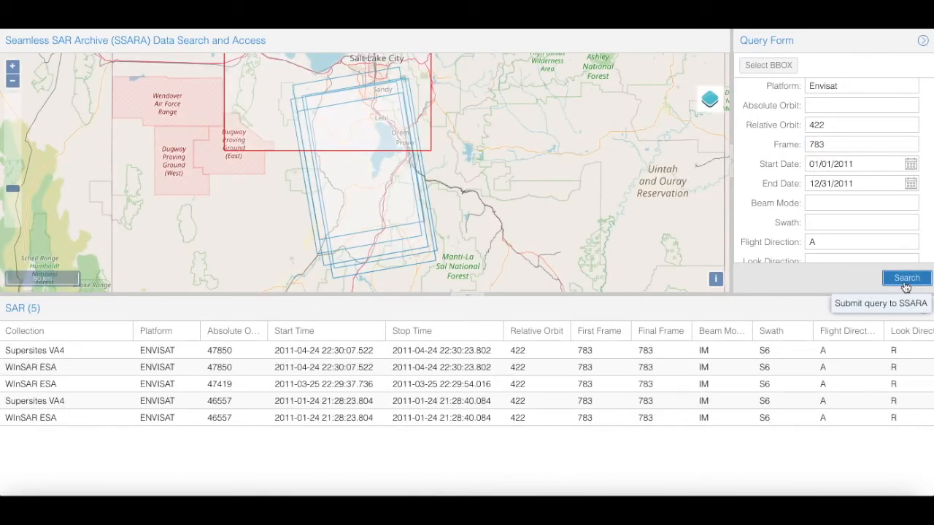
left_click_drag(579, 105, 612, 146)
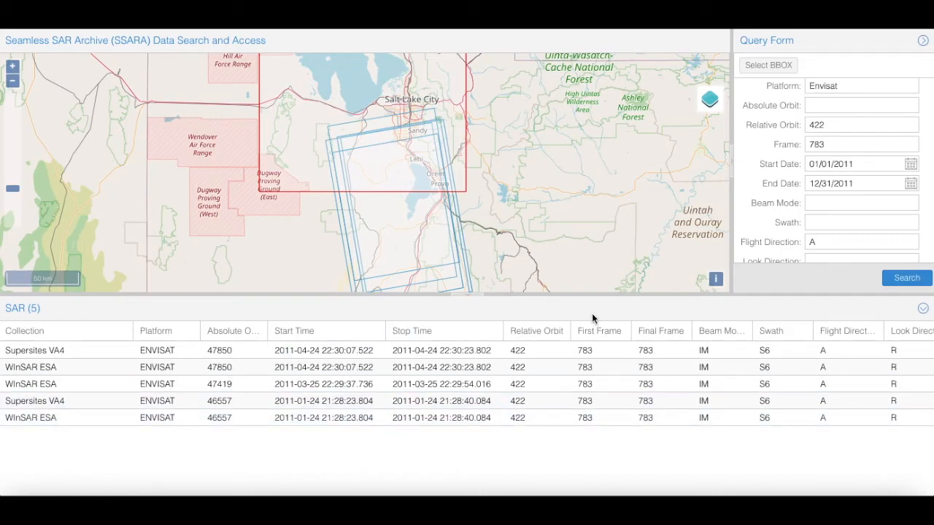
Set the collection to WInSAR ESA and search for the matching scenes.
scroll(792, 138, "down", 3)
left_click(819, 155)
type("WInSAR ESA")
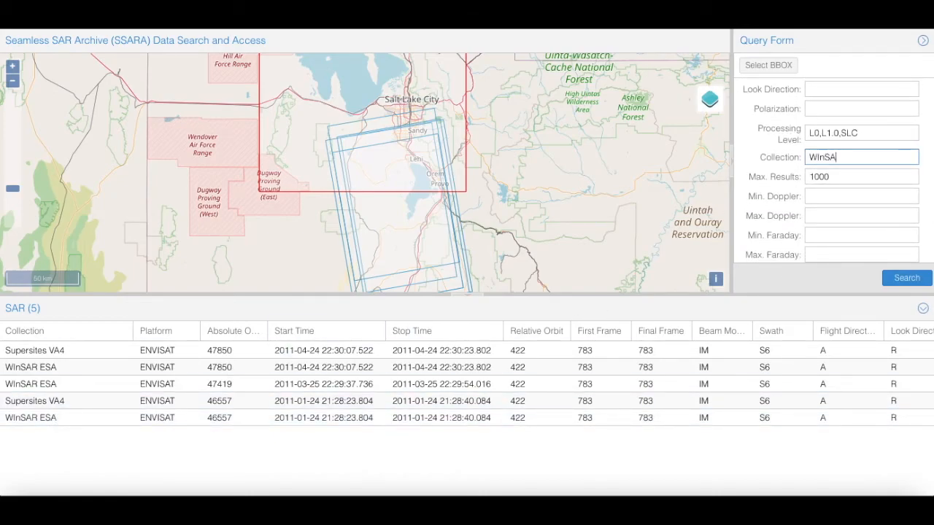
left_click(902, 278)
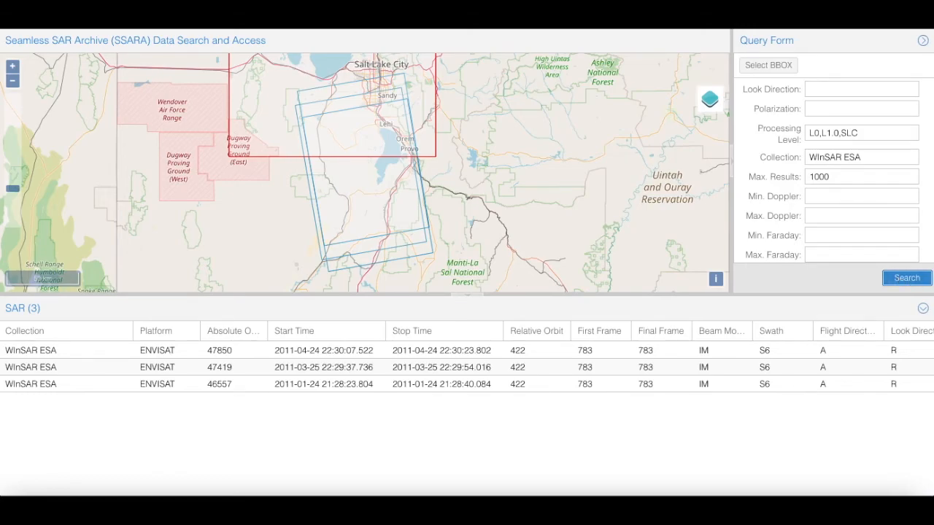
scroll(721, 367, "right", 4)
scroll(721, 367, "right", 4)
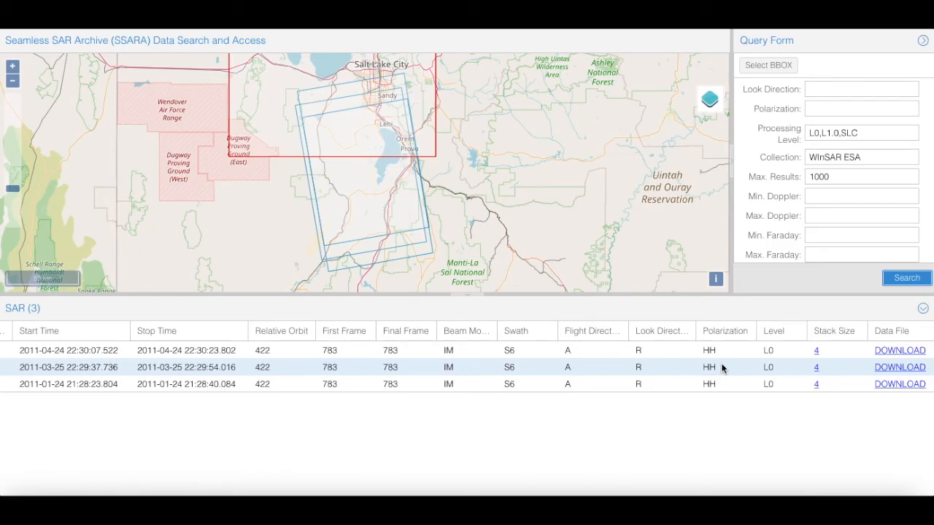
left_click(880, 353)
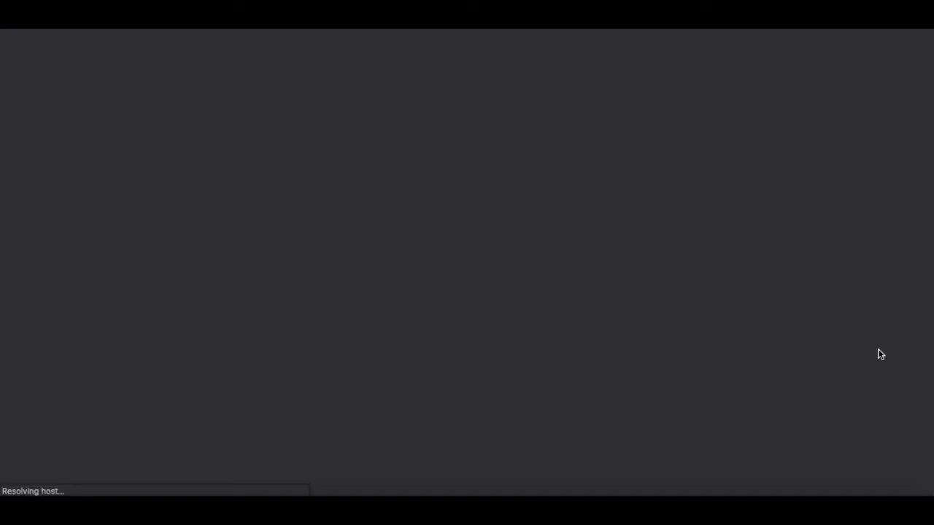